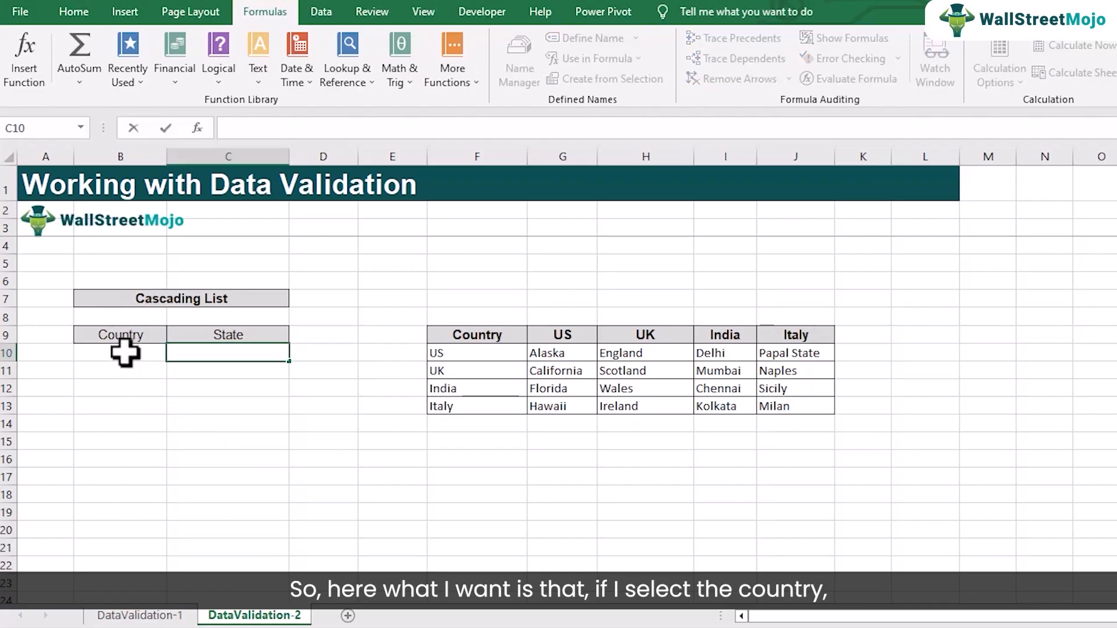
left_click(127, 351)
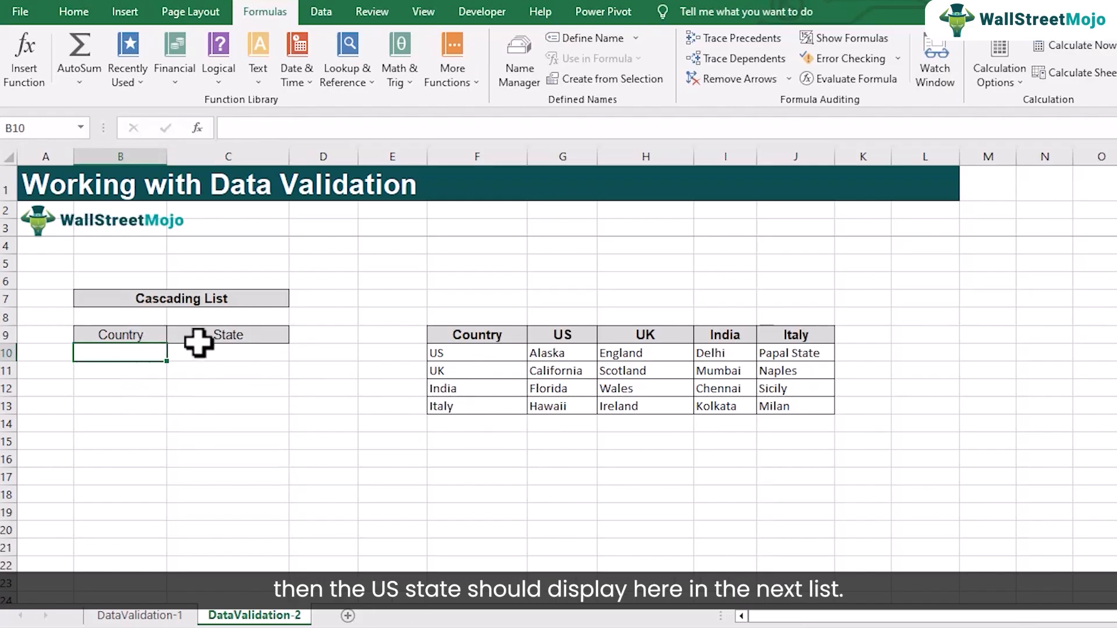
left_click(228, 355)
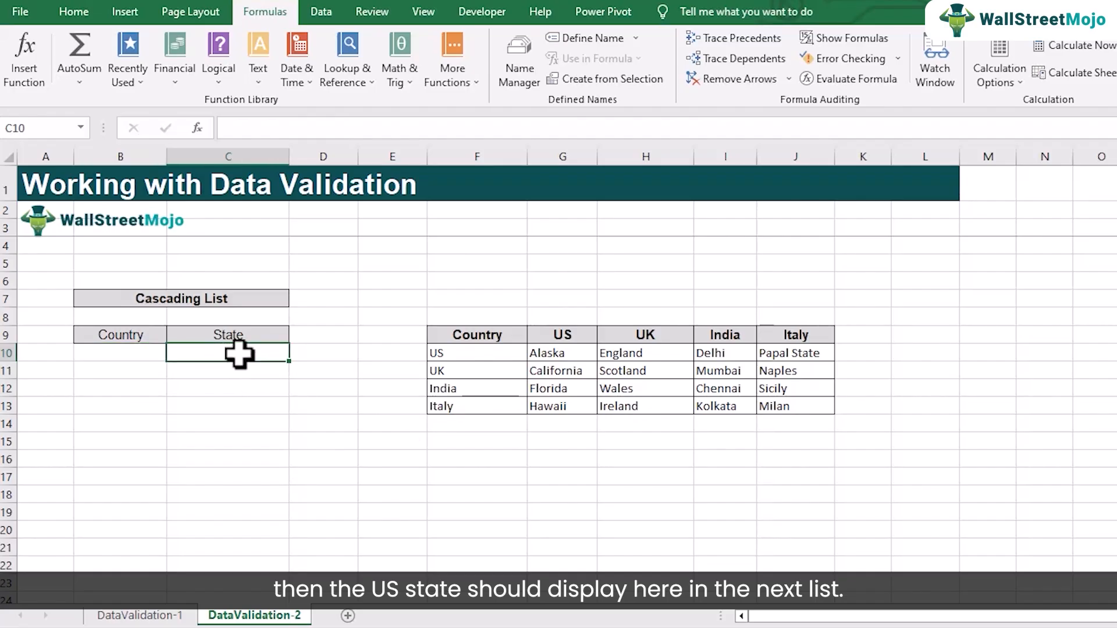
left_click(135, 353)
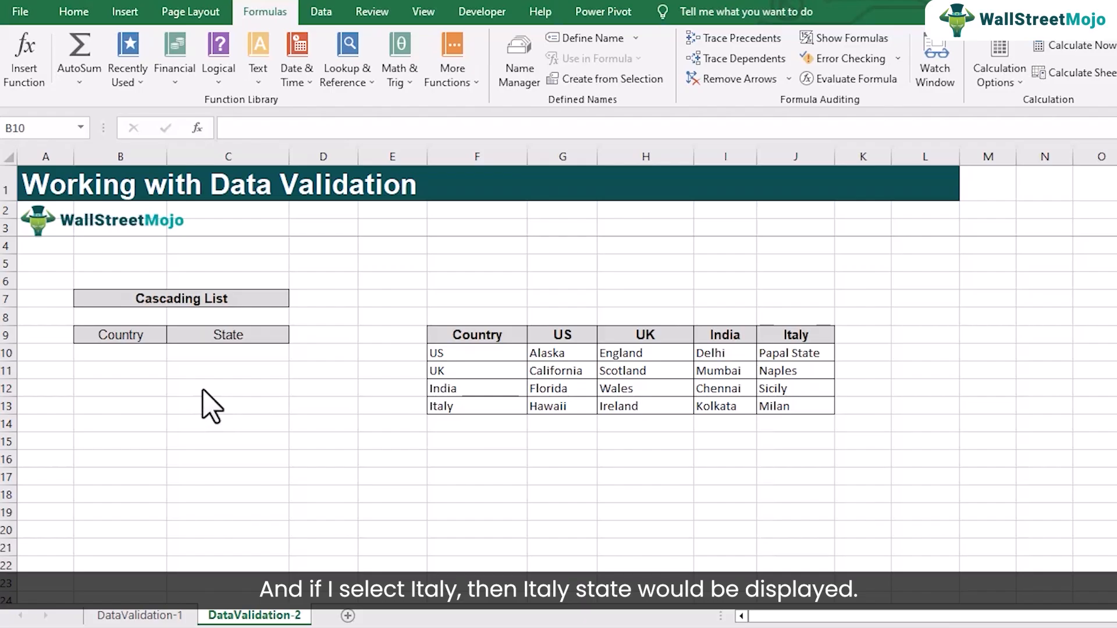
left_click(139, 358)
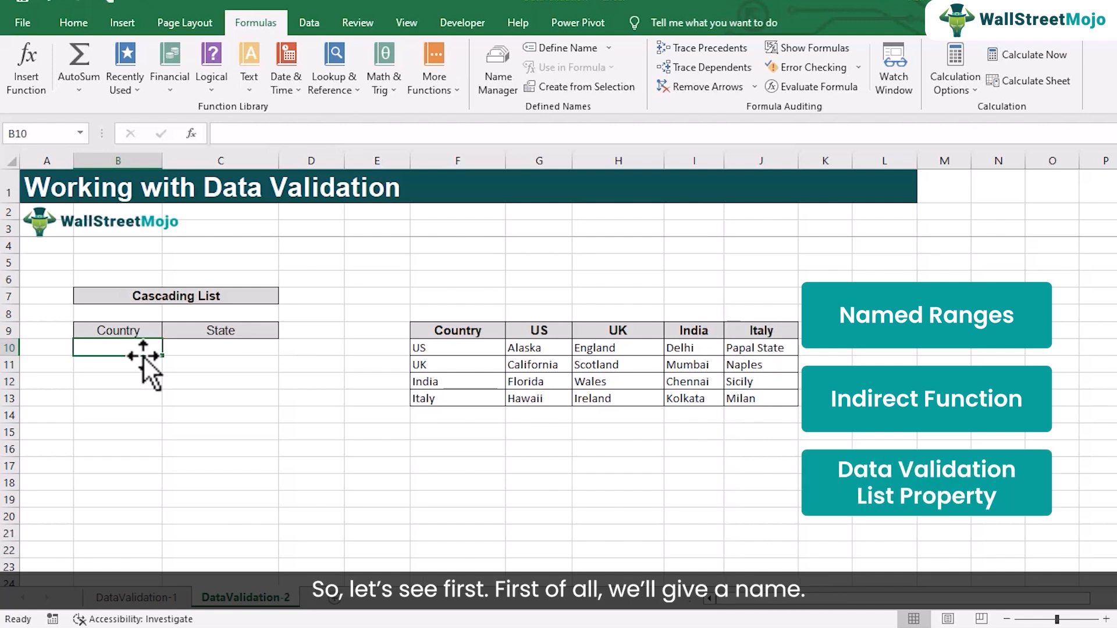
left_click_drag(430, 329, 782, 399)
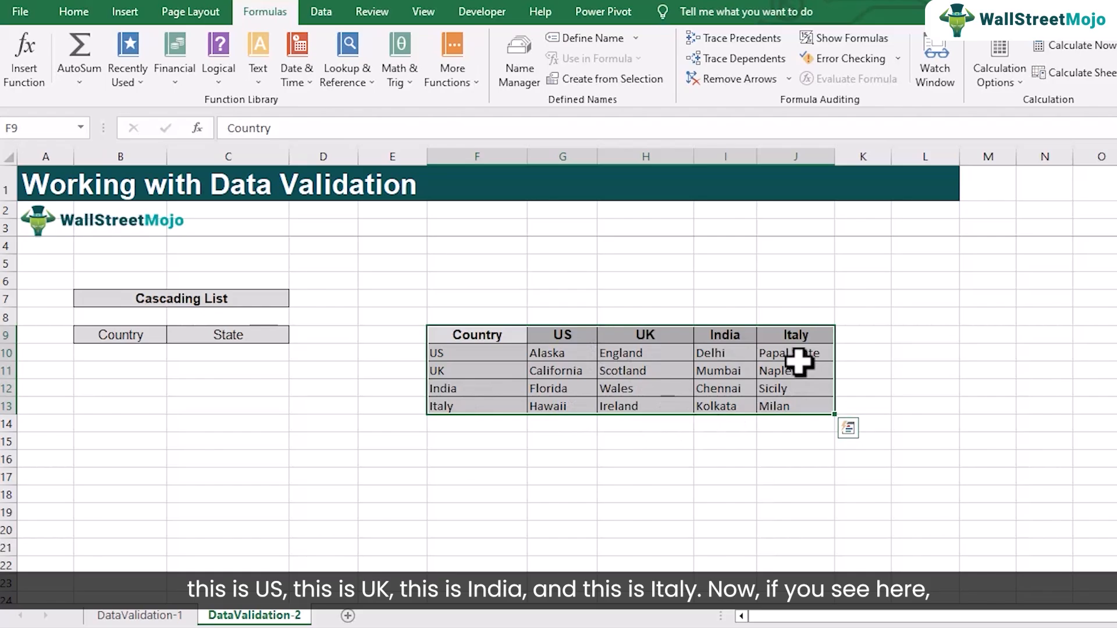
left_click(474, 358)
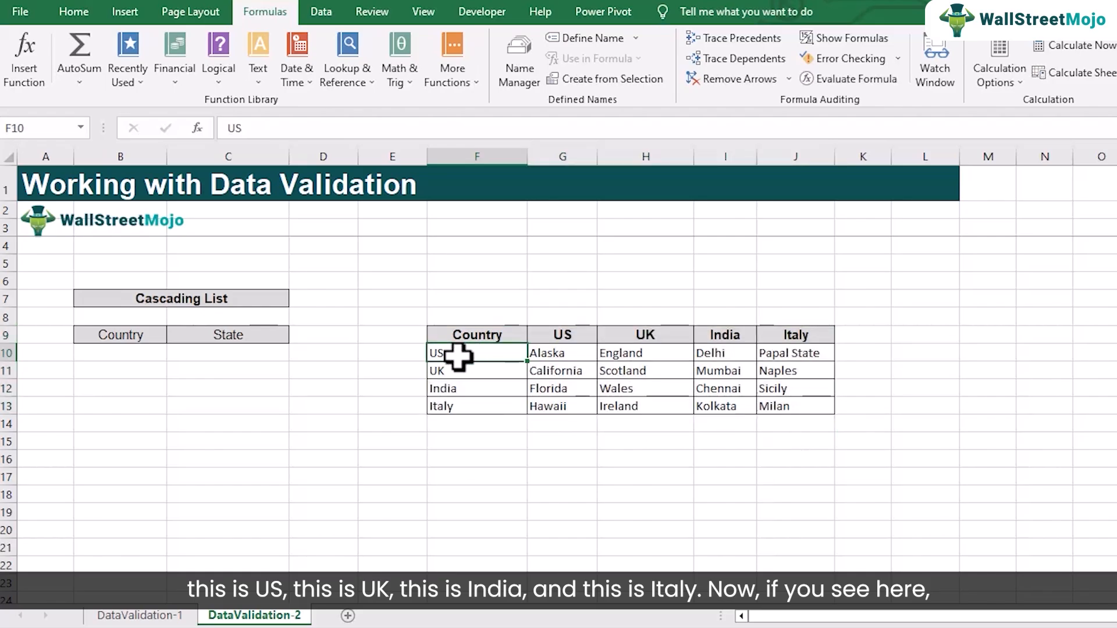
left_click(564, 333)
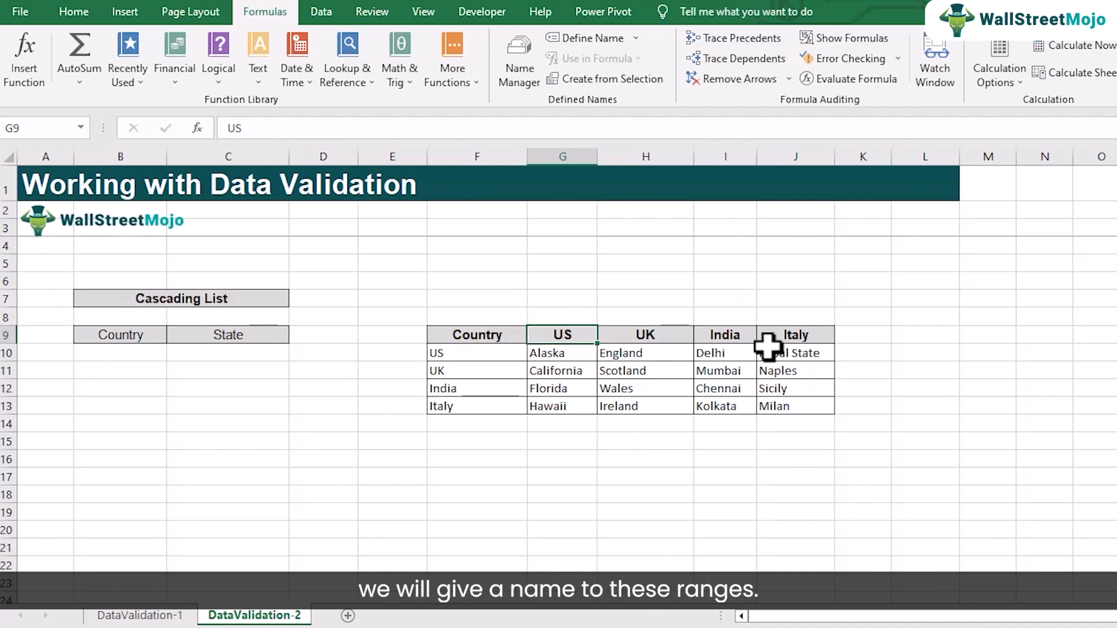
Create named ranges from the country and state table F9:J13 using only the top row as names, and review the defined names
left_click_drag(444, 323, 785, 399)
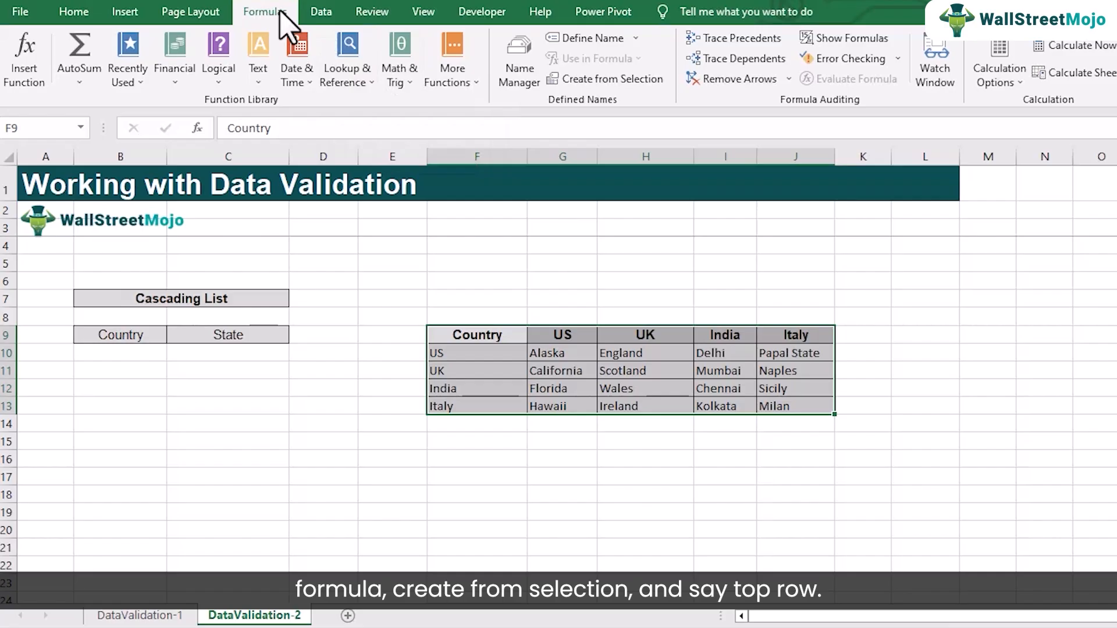
left_click(628, 80)
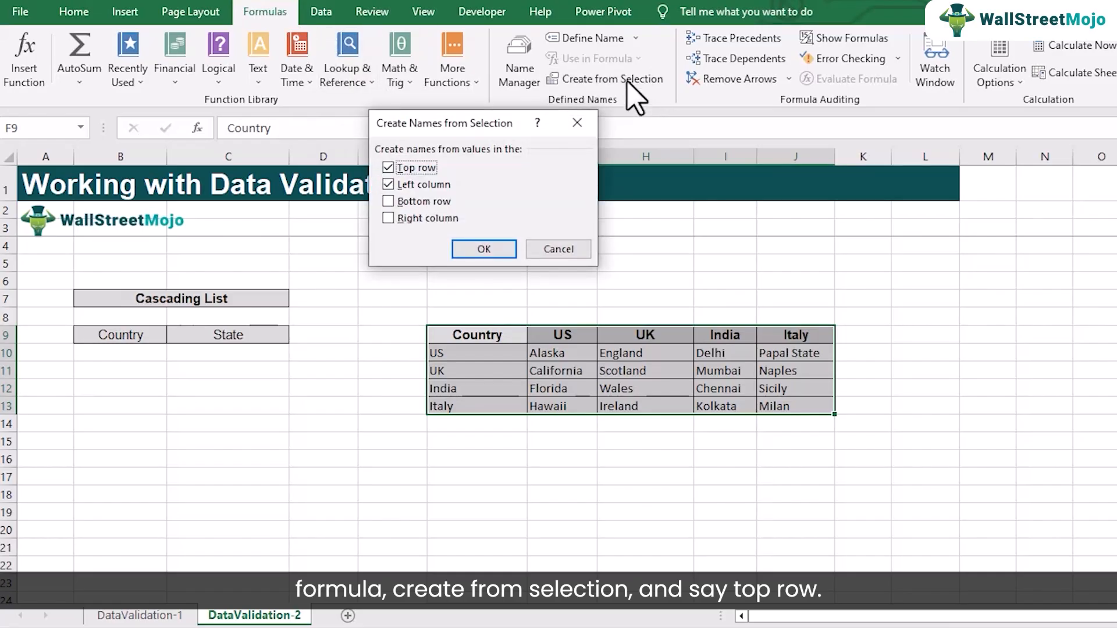
left_click(427, 185)
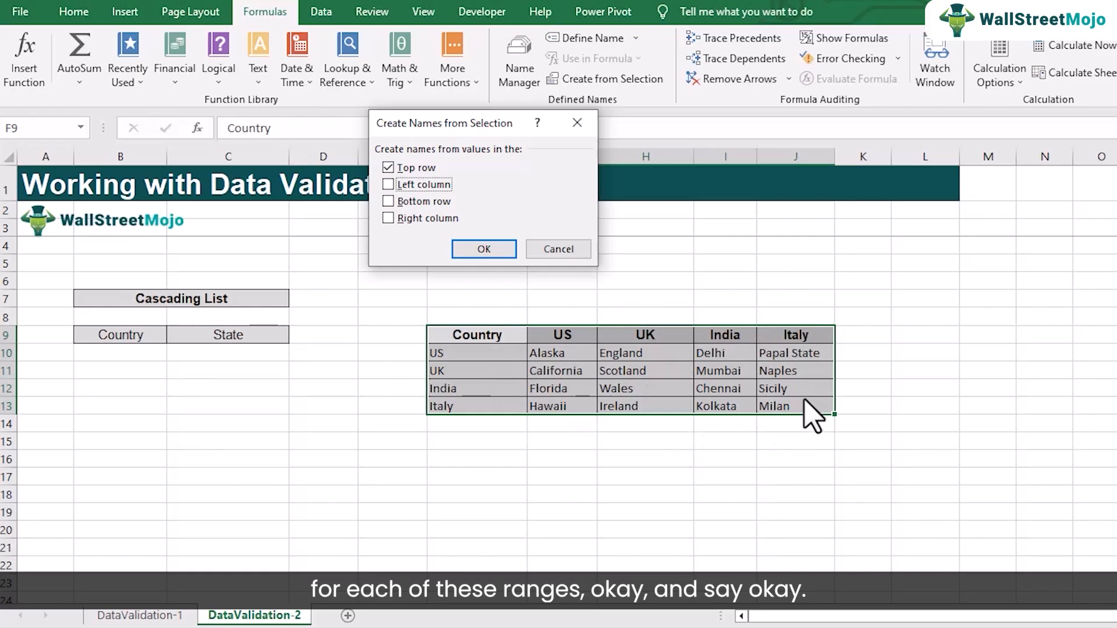
left_click(482, 250)
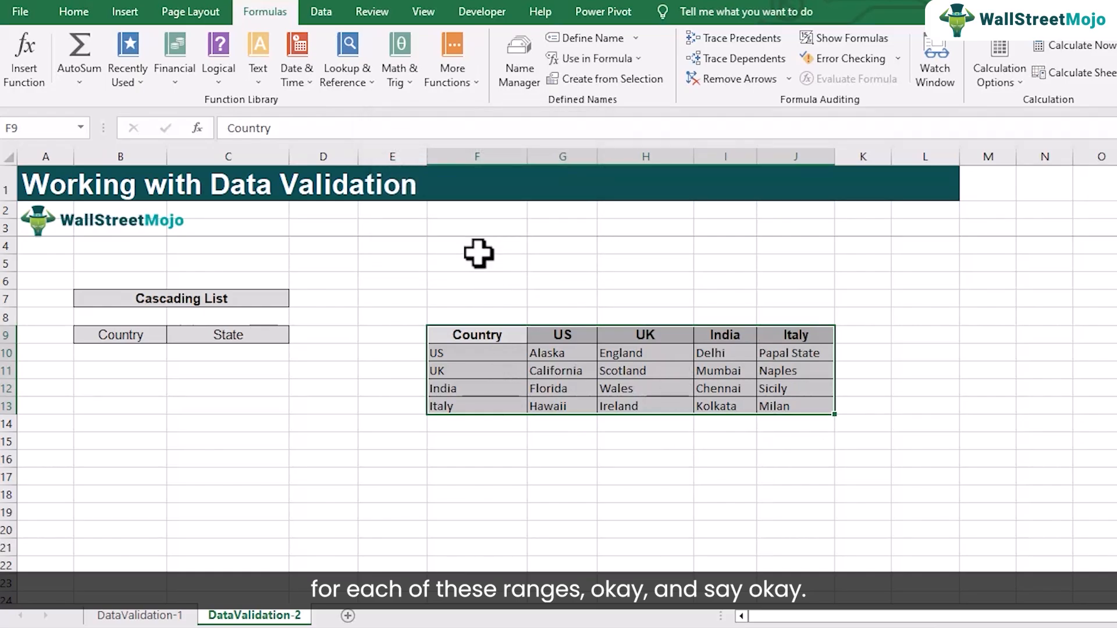
left_click(521, 77)
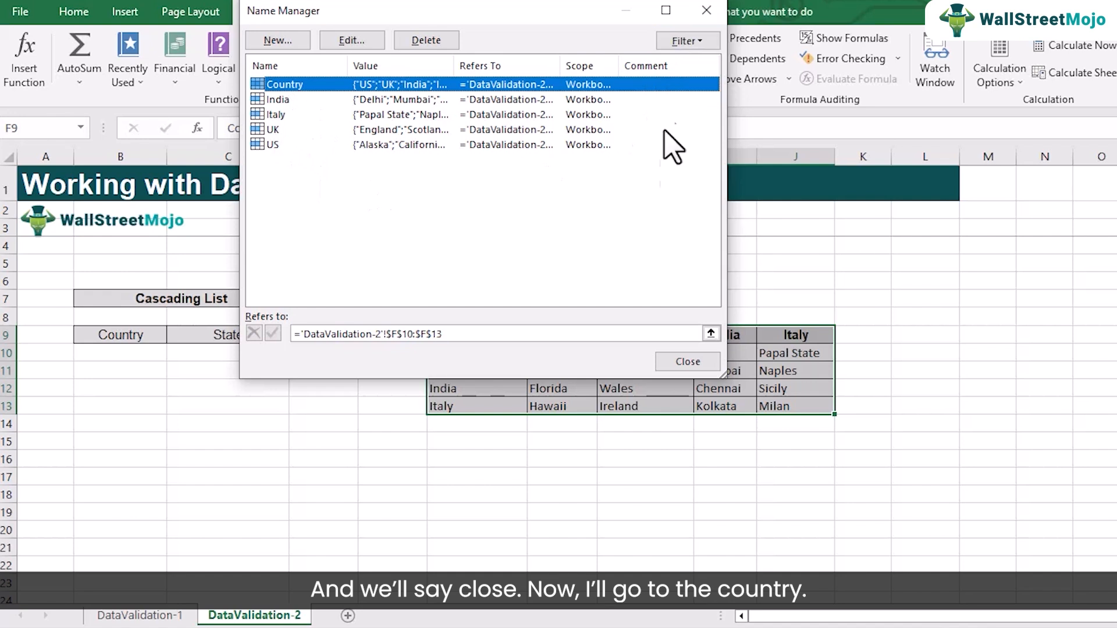
left_click(688, 364)
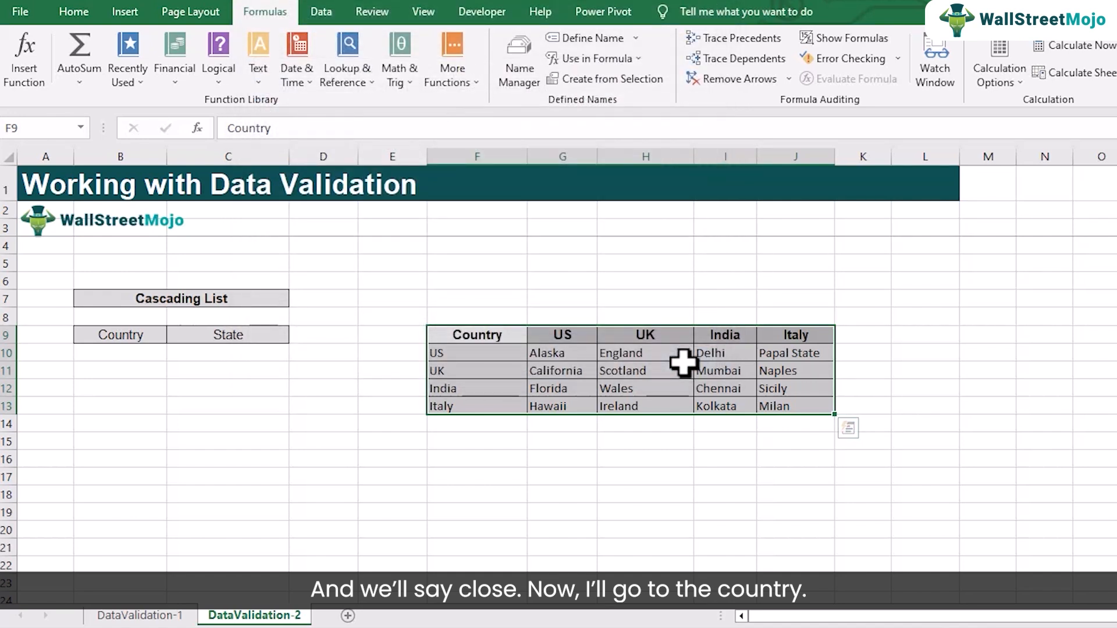
Restrict the country cell B10 to a validation list whose source is the named range =Country
left_click(102, 351)
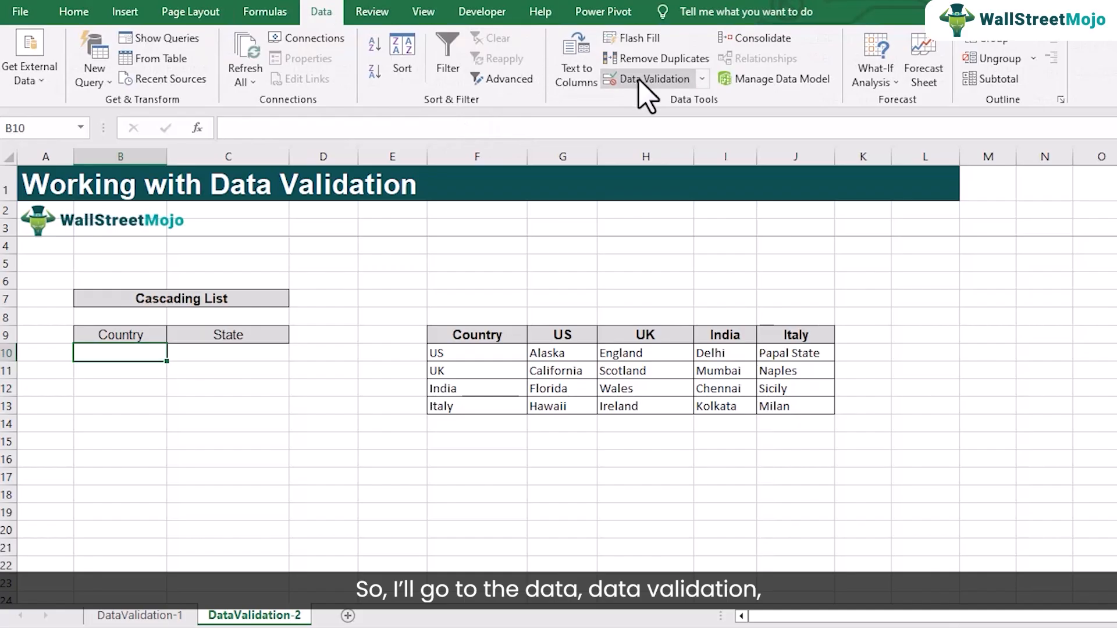
left_click(638, 80)
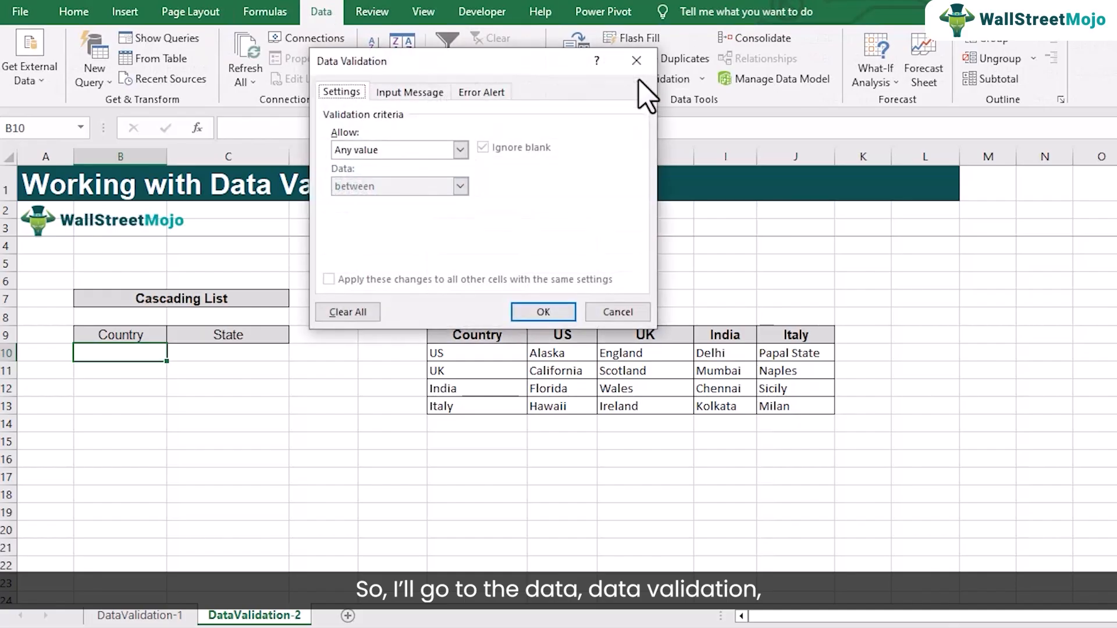
left_click(460, 151)
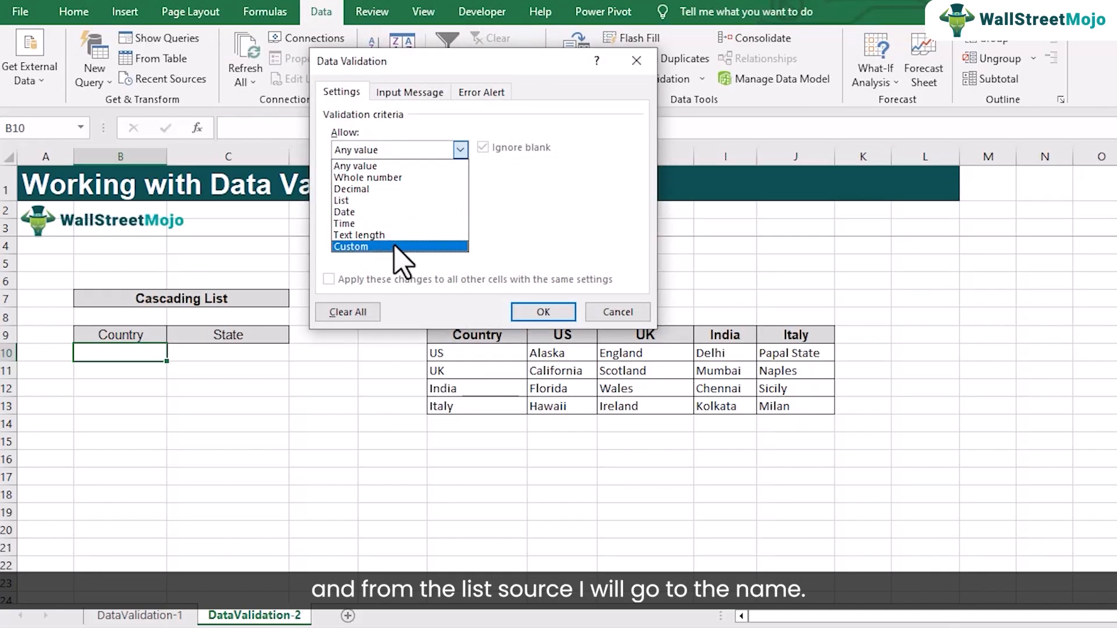
left_click(377, 200)
left_click(378, 225)
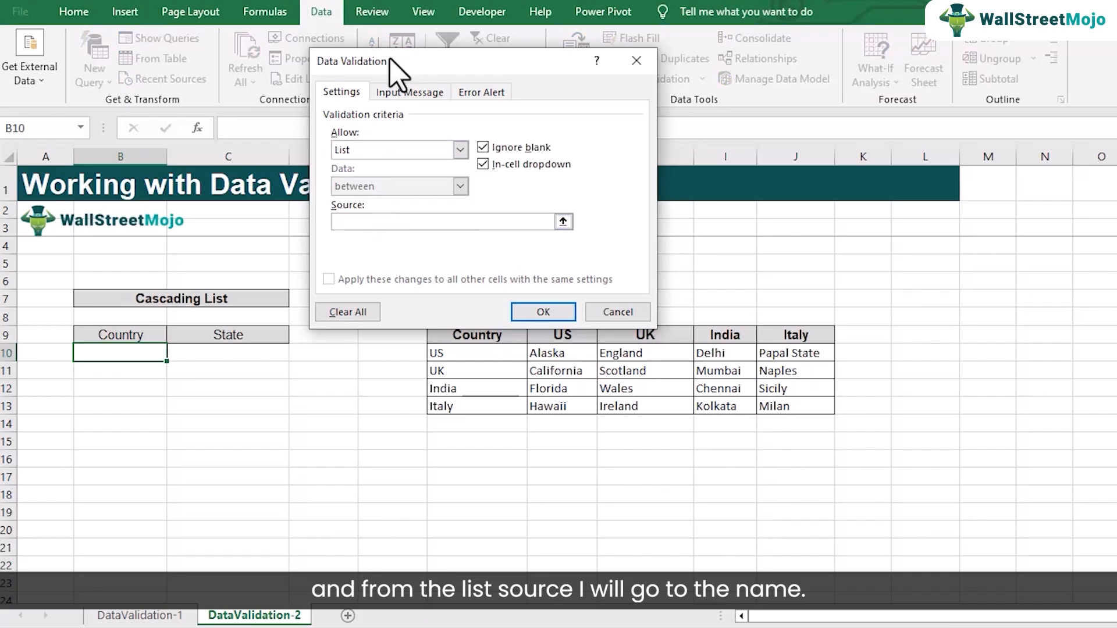
left_click_drag(390, 59, 351, 158)
left_click(266, 11)
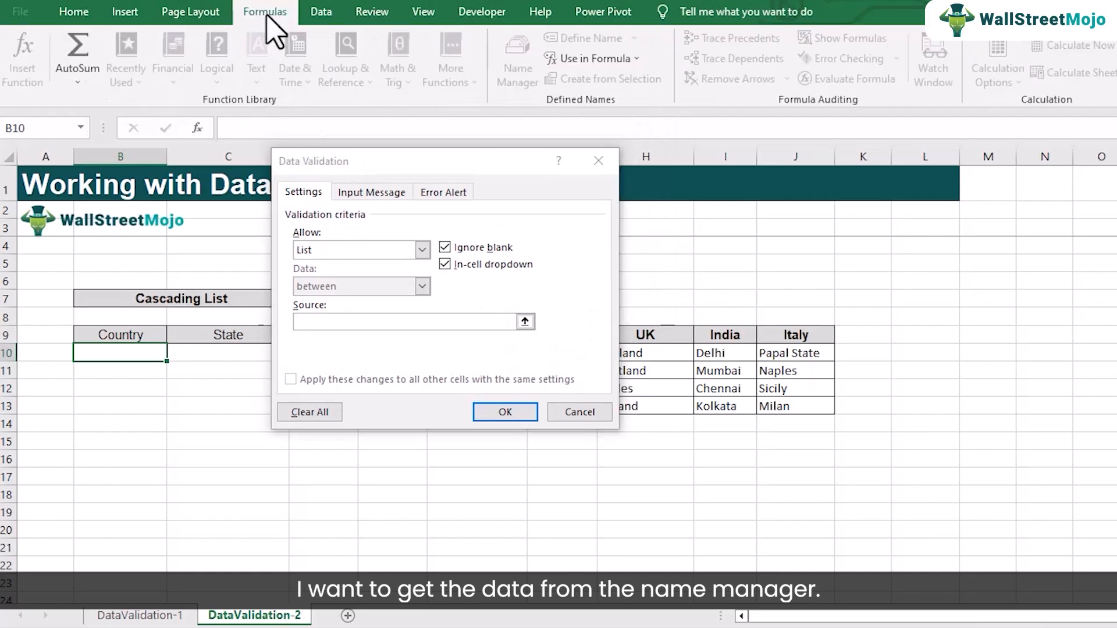
left_click(623, 58)
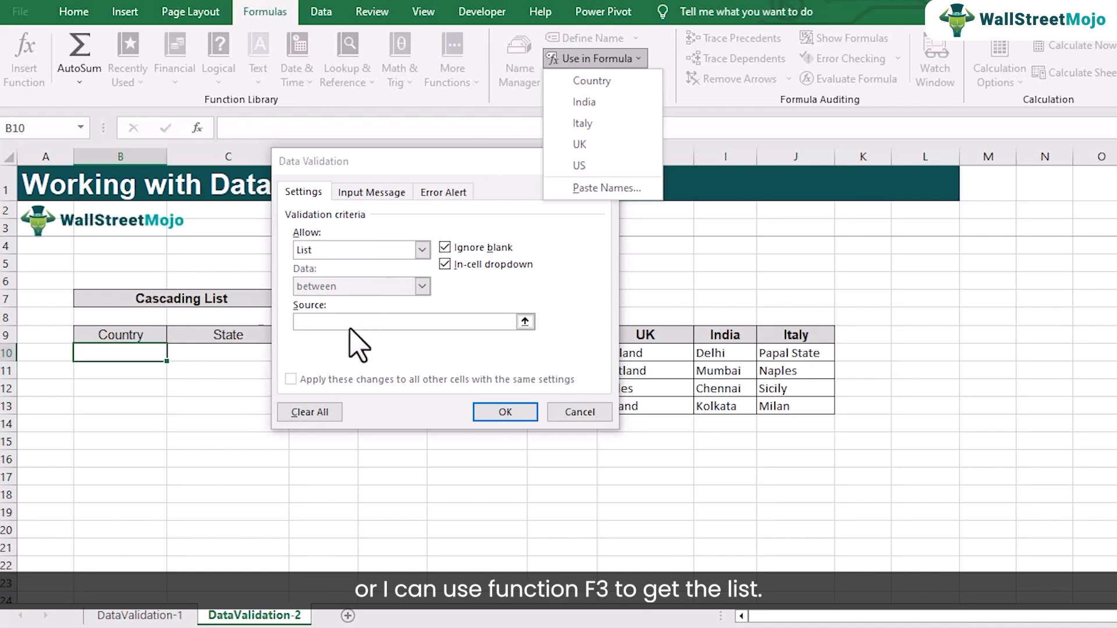
left_click(622, 76)
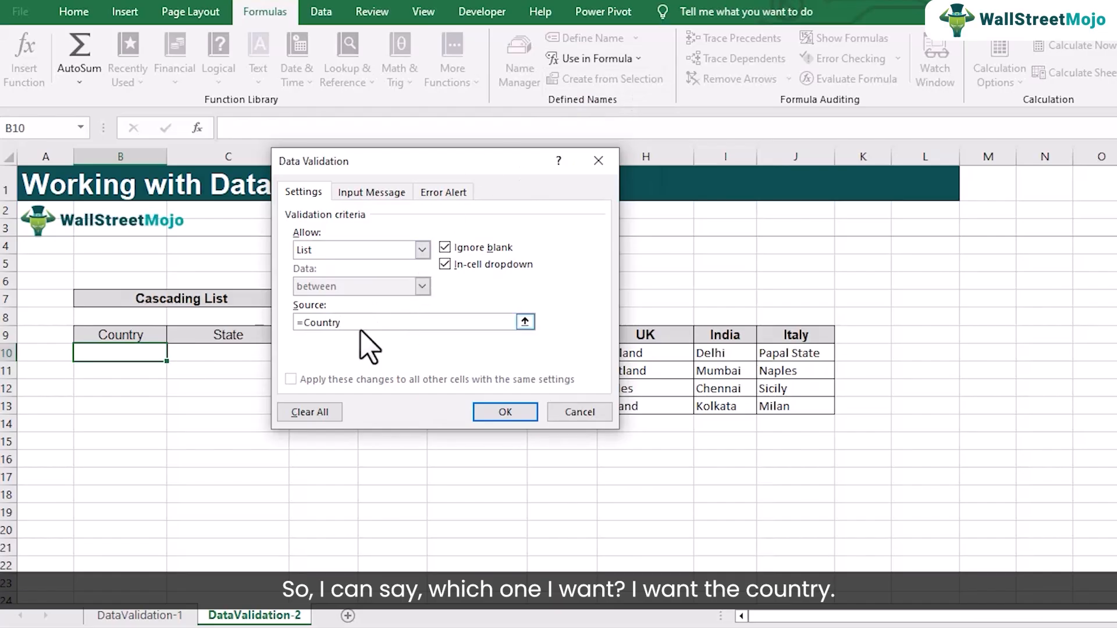
left_click(505, 411)
Test the country list in B10 with UK and leave it set to India
left_click(174, 353)
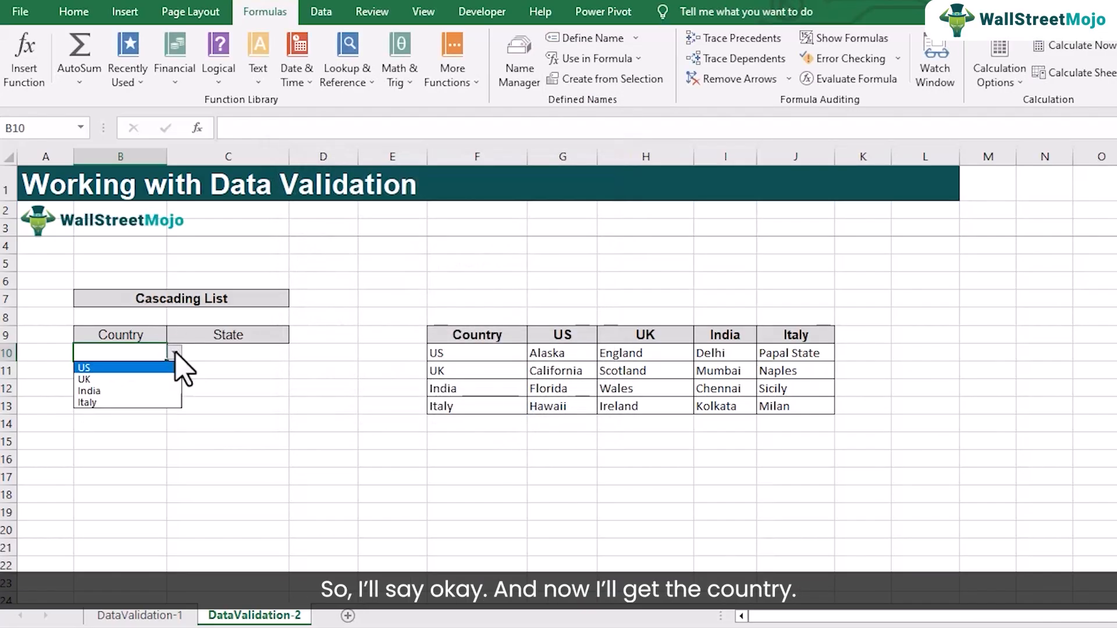
left_click(152, 379)
left_click(175, 353)
left_click(139, 391)
left_click(215, 358)
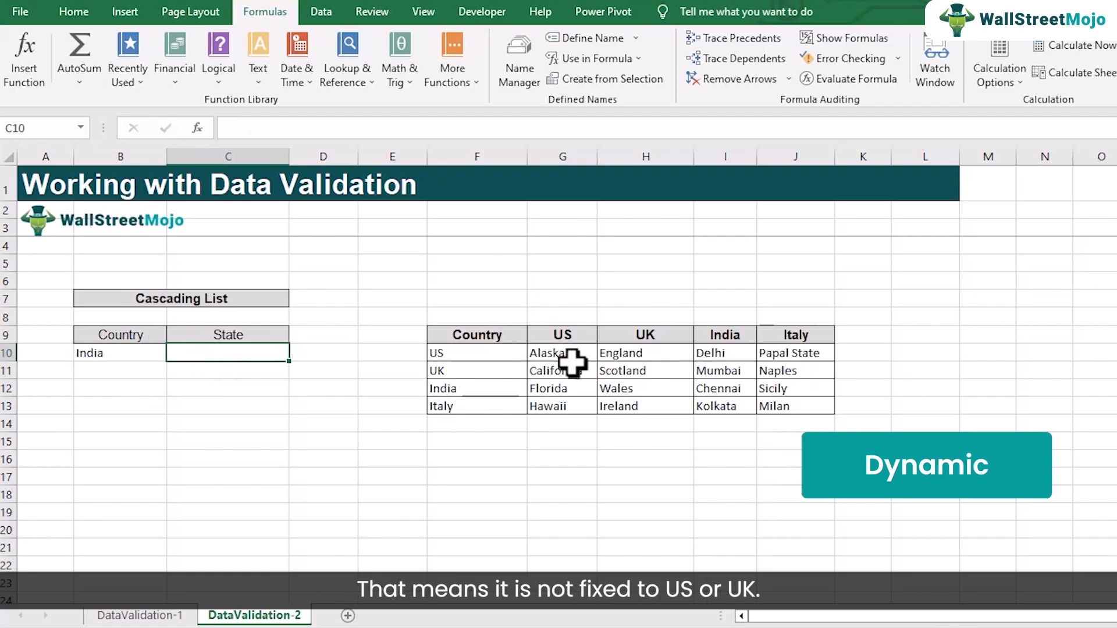
left_click(131, 355)
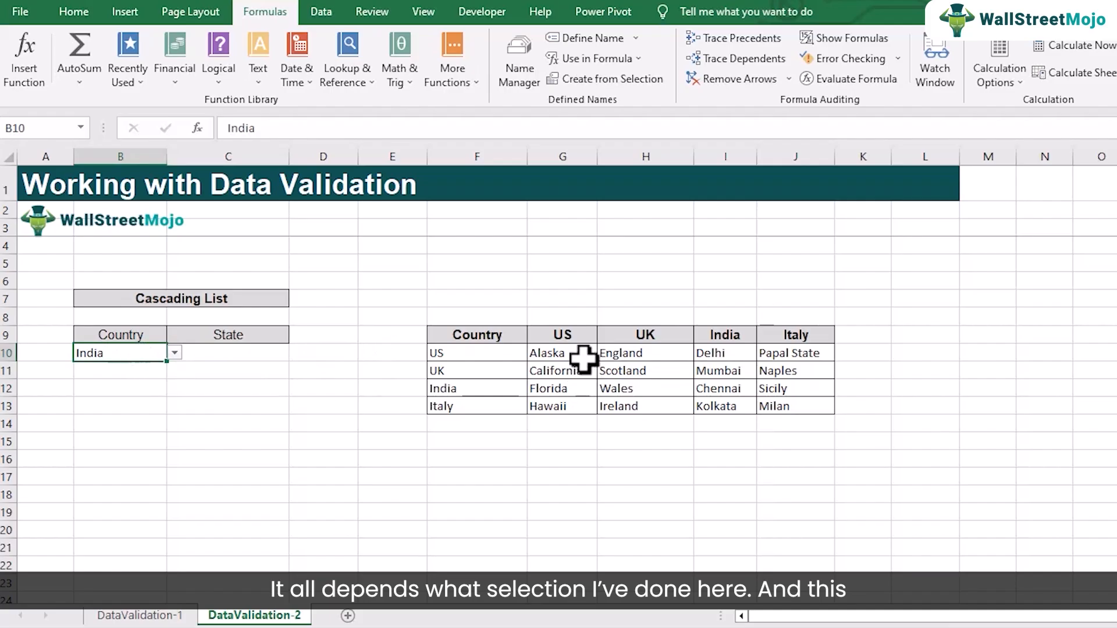
left_click(461, 356)
left_click_drag(557, 351, 543, 407)
left_click(476, 372)
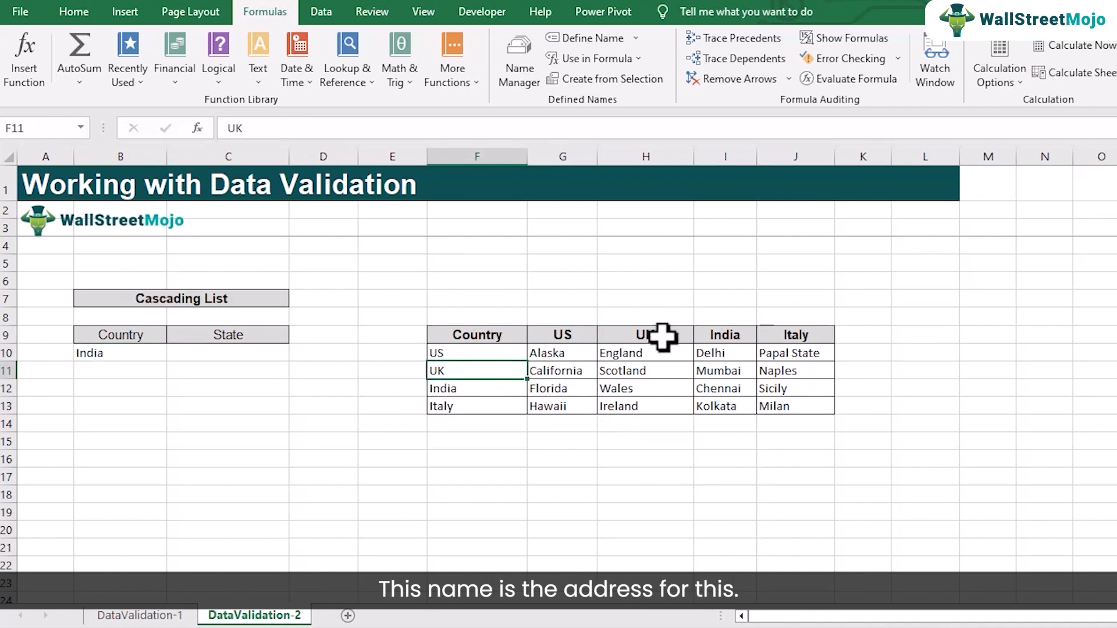
left_click(477, 386)
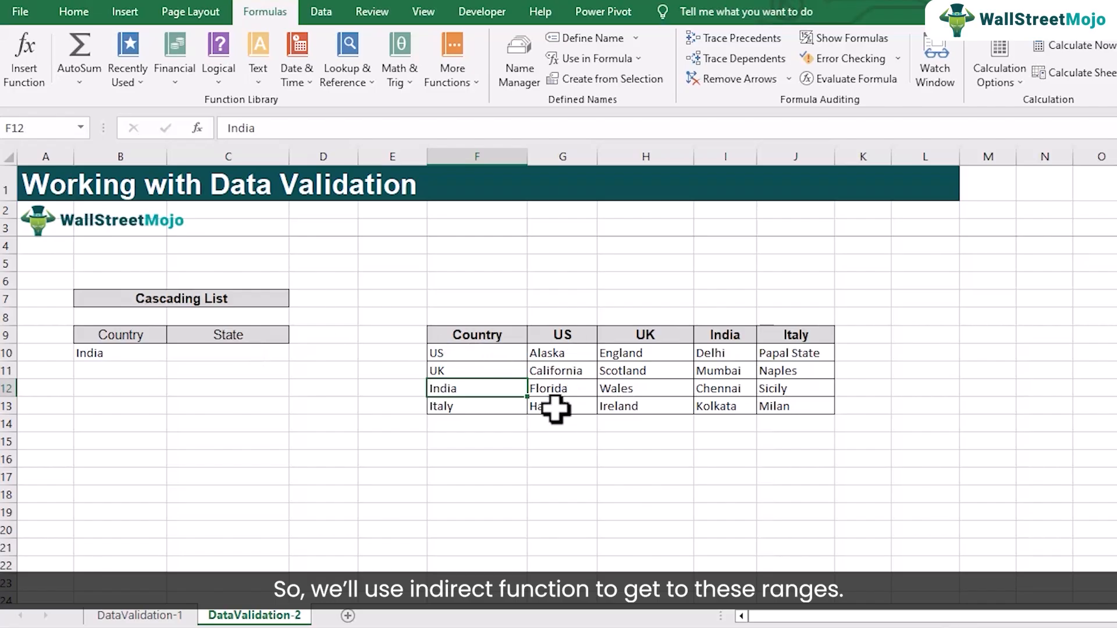
Restrict the state cell C10 to a validation list with the source =indirect($B$10)
left_click(222, 349)
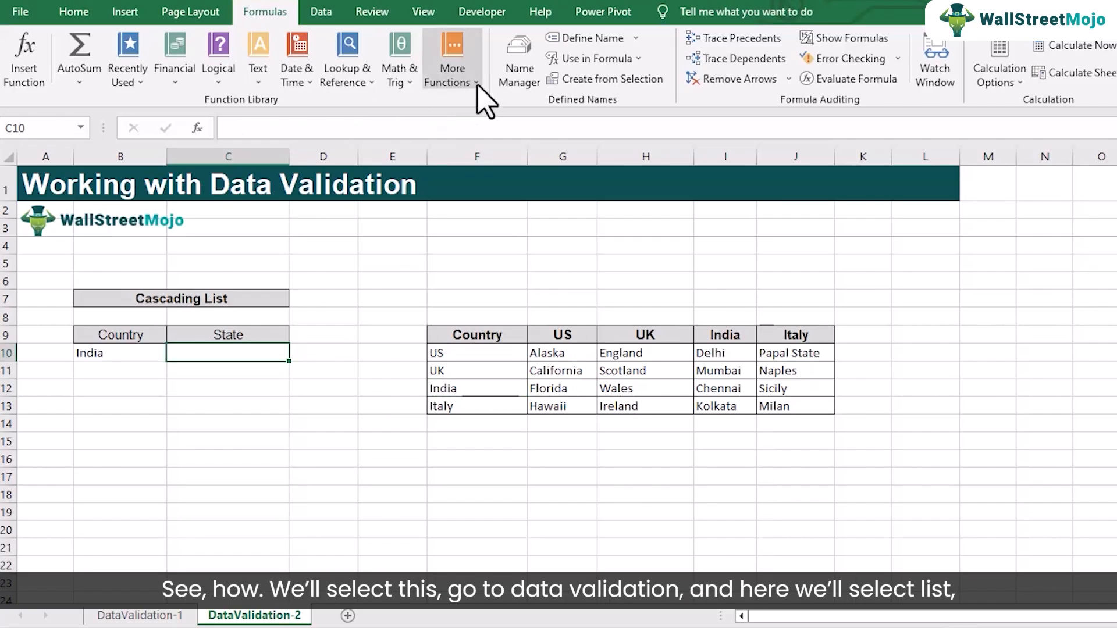
left_click(323, 17)
left_click(652, 82)
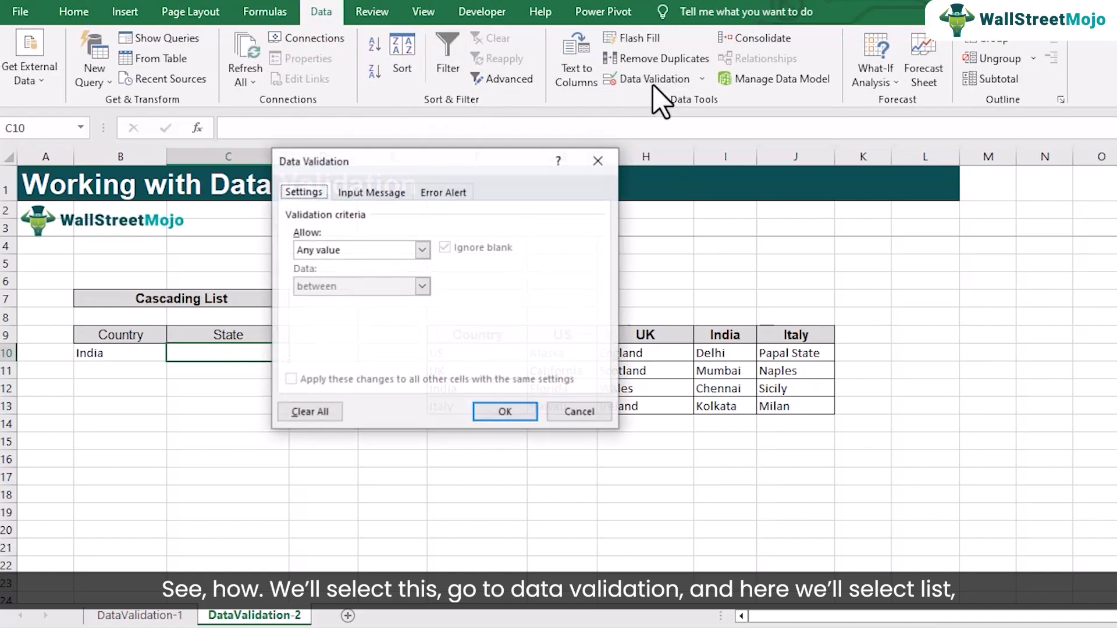
left_click(421, 251)
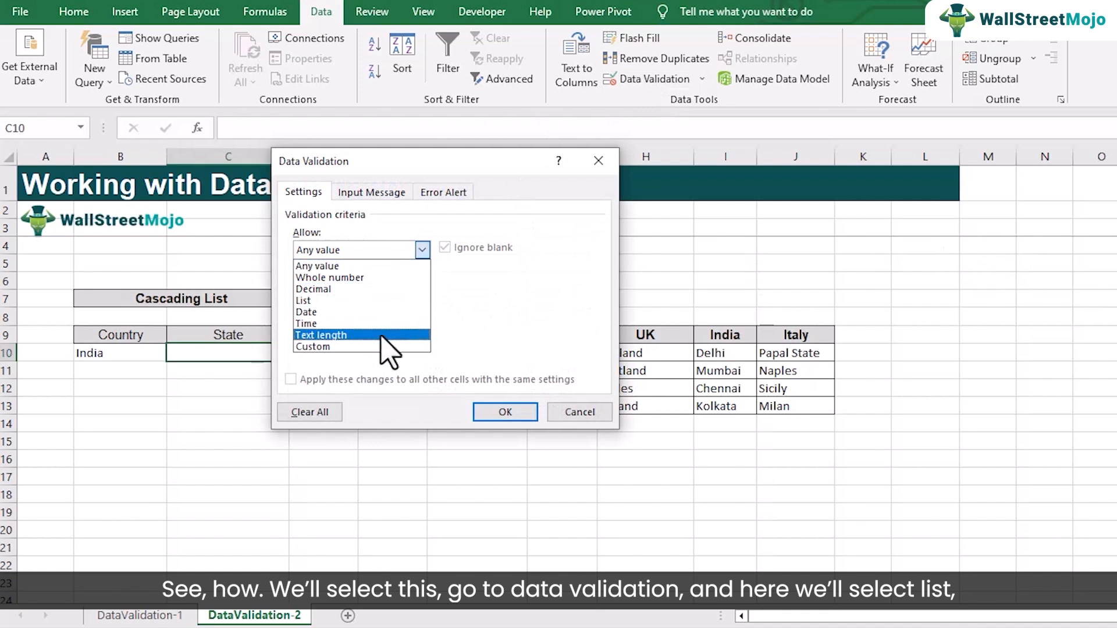
left_click(372, 301)
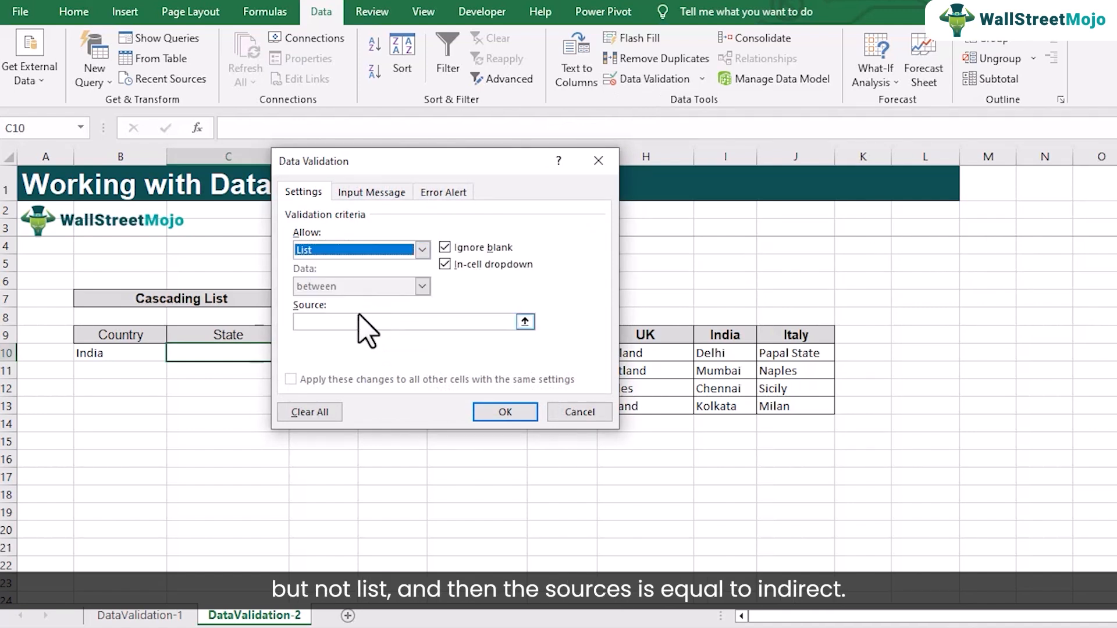
left_click(352, 322)
type("=indirect($B$10")
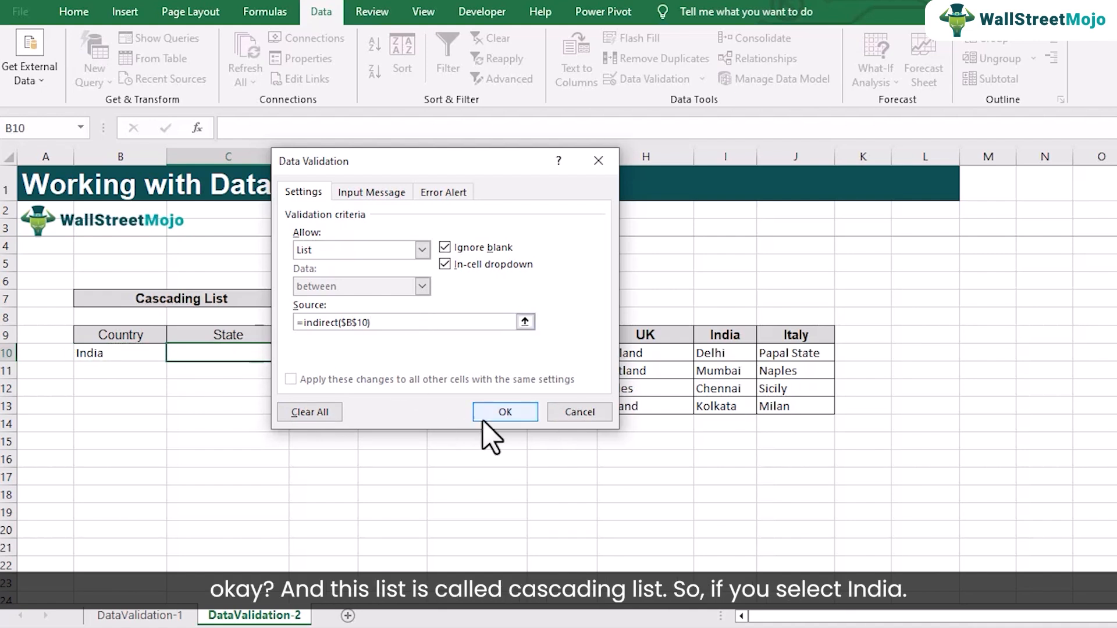
left_click(499, 414)
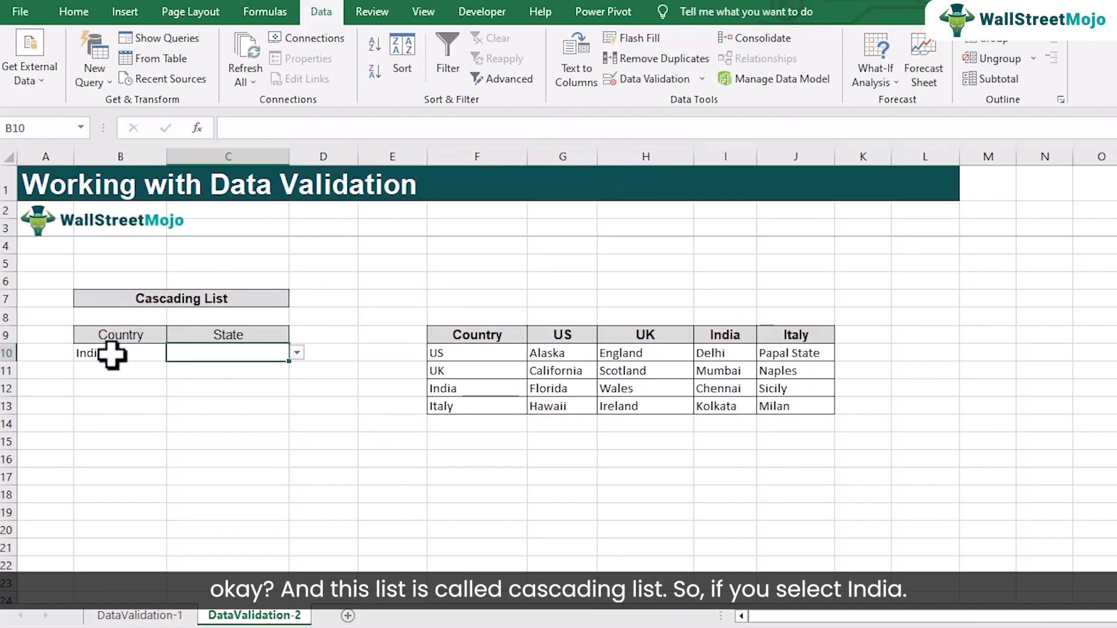
Test the dependent state list in C10 with Mumbai and set it to Chennai
double_click(248, 358)
left_click(296, 353)
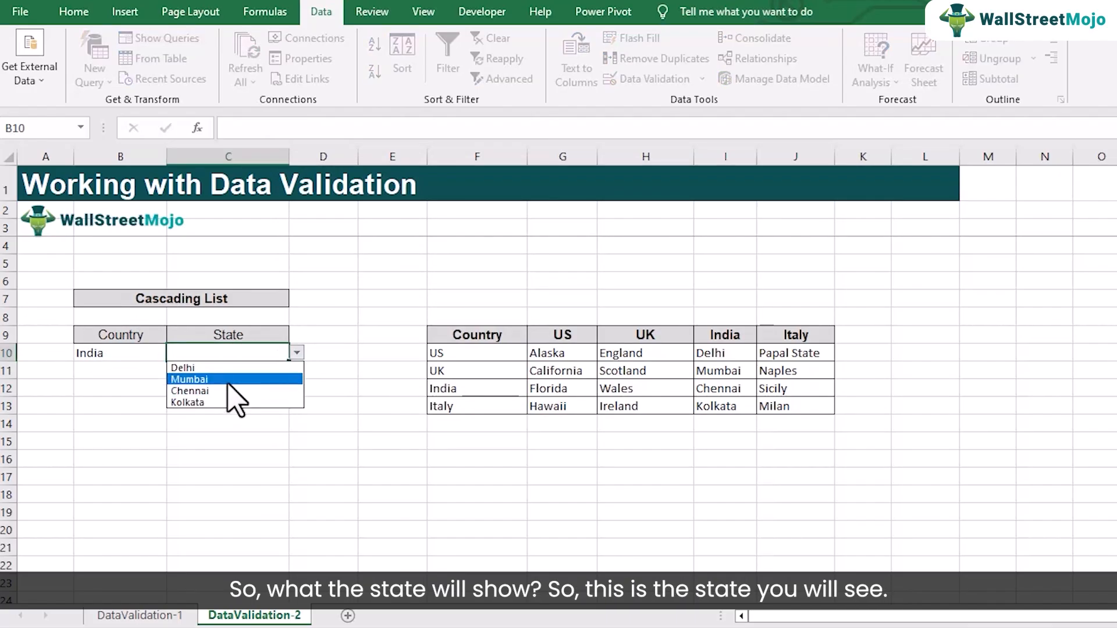
key("Escape")
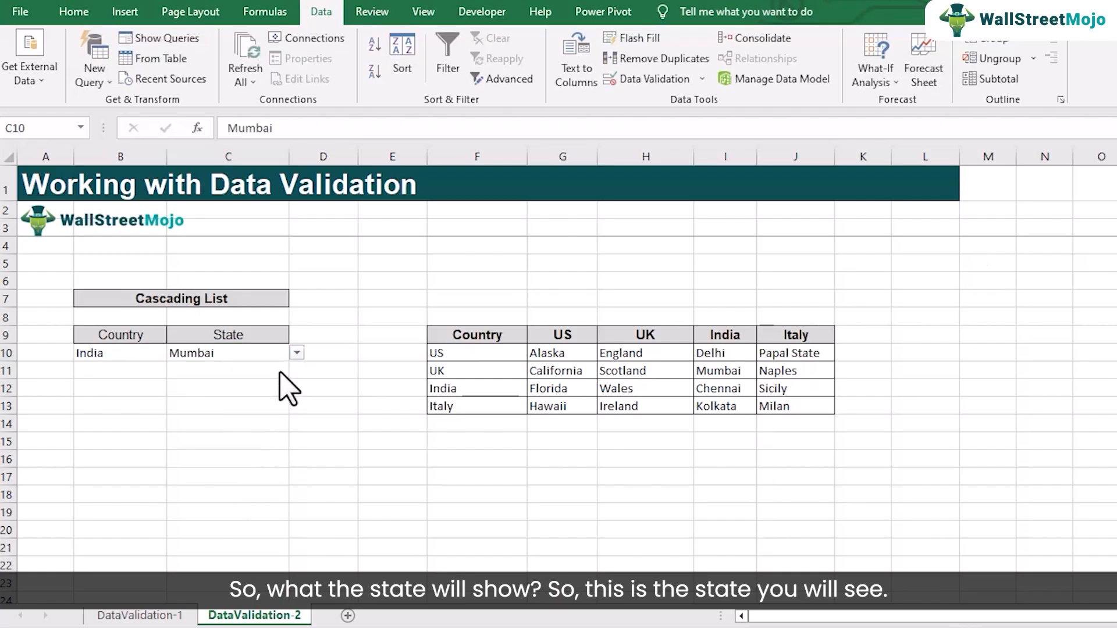
left_click(297, 353)
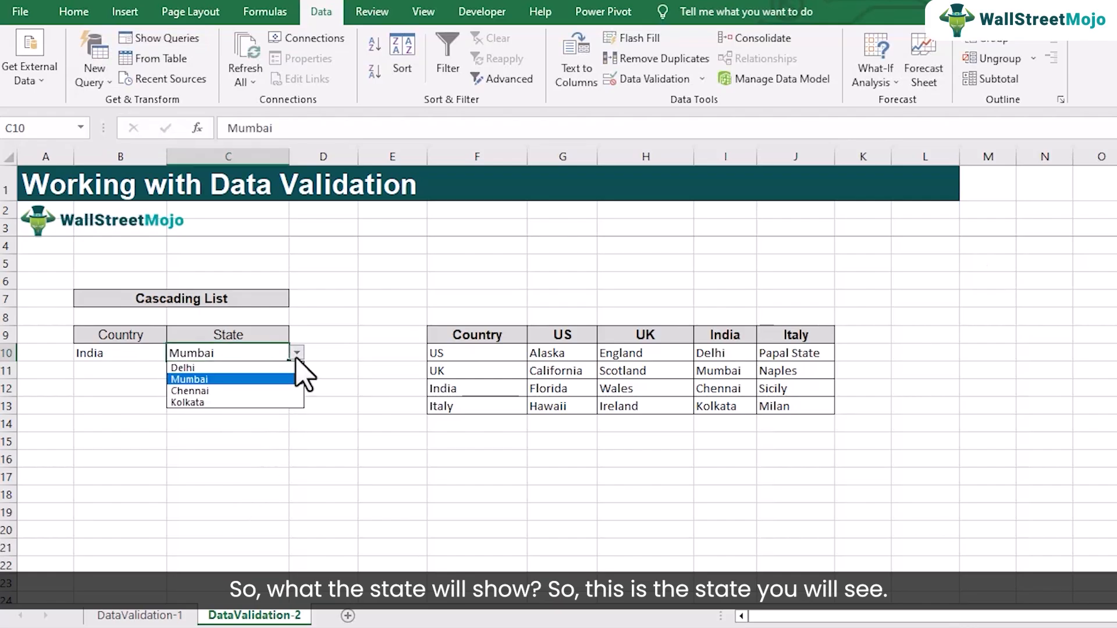
left_click(260, 391)
Test the cascading list by choosing US as the country in B10 and Florida as the state in C10
left_click(140, 355)
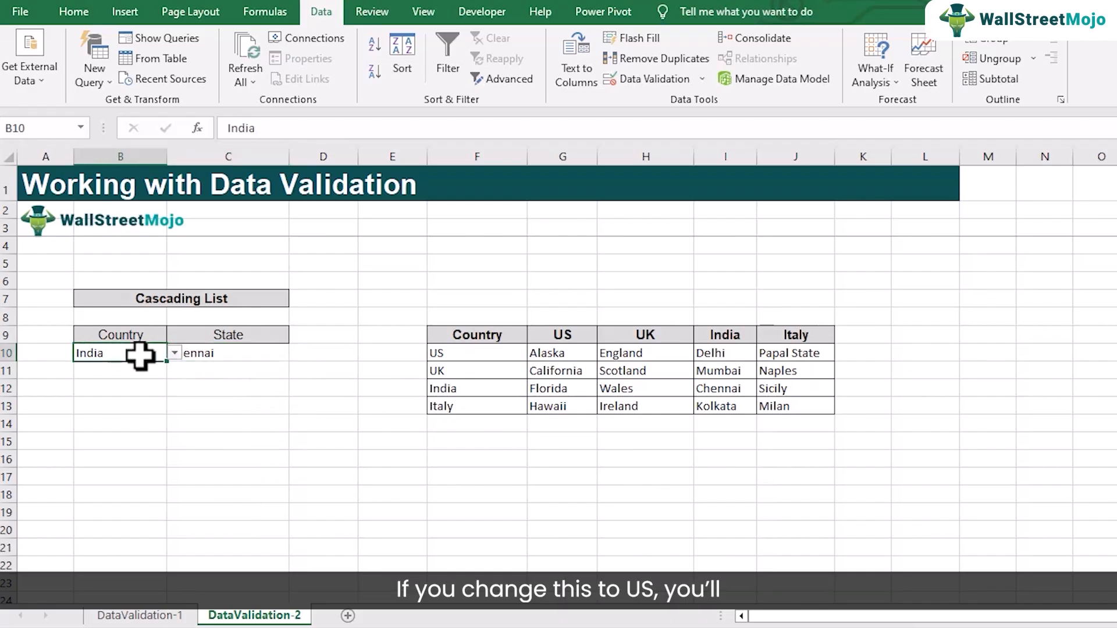
left_click(174, 353)
left_click(128, 365)
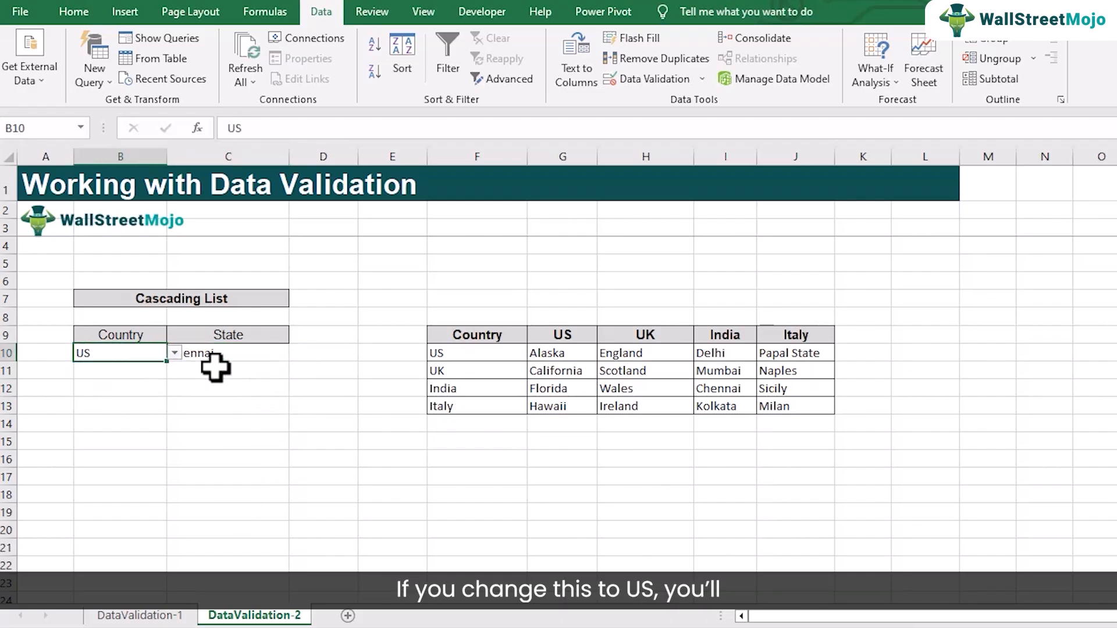
left_click(248, 356)
left_click(297, 353)
left_click(256, 391)
left_click(297, 353)
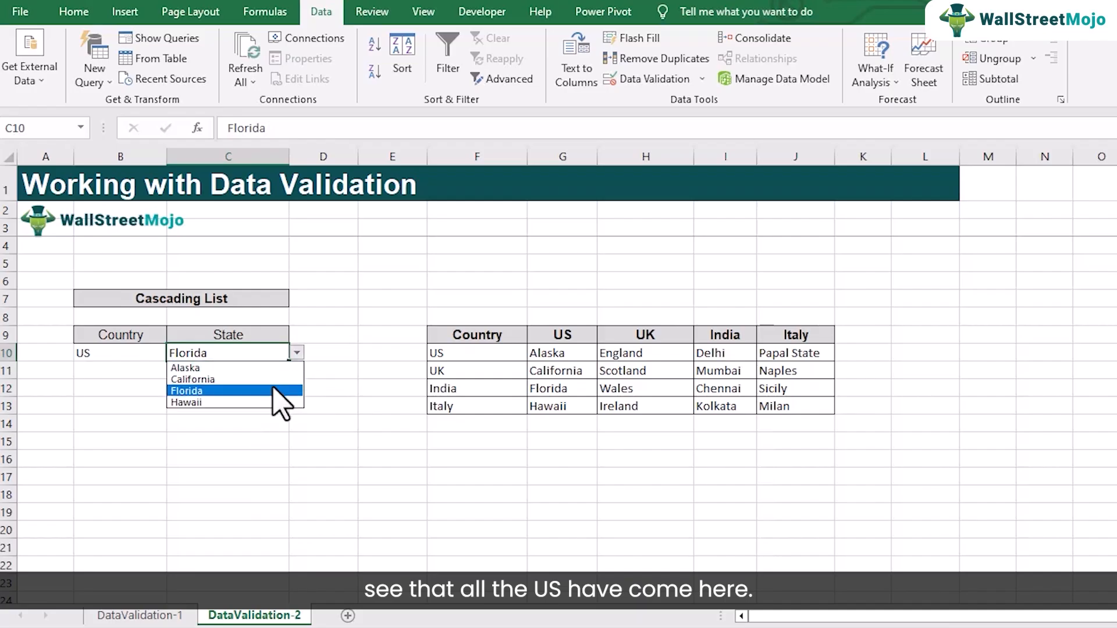
left_click(282, 391)
Test the cascading list with Italy as the country in B10 and Sicily as the state in C10
left_click(154, 355)
left_click(174, 353)
left_click(142, 402)
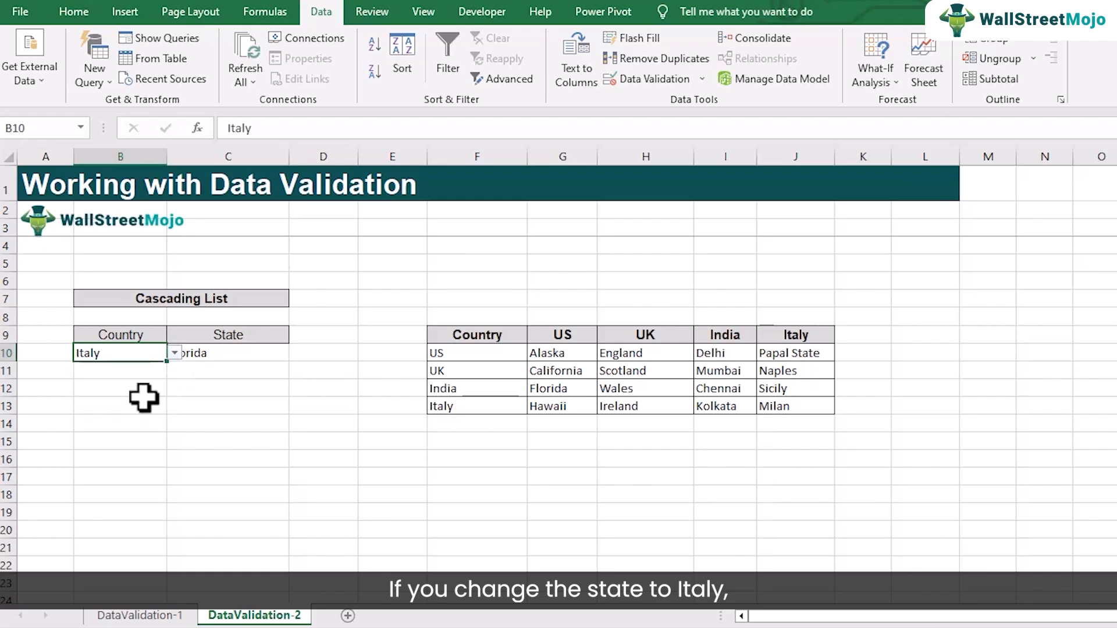
left_click(232, 354)
left_click(297, 353)
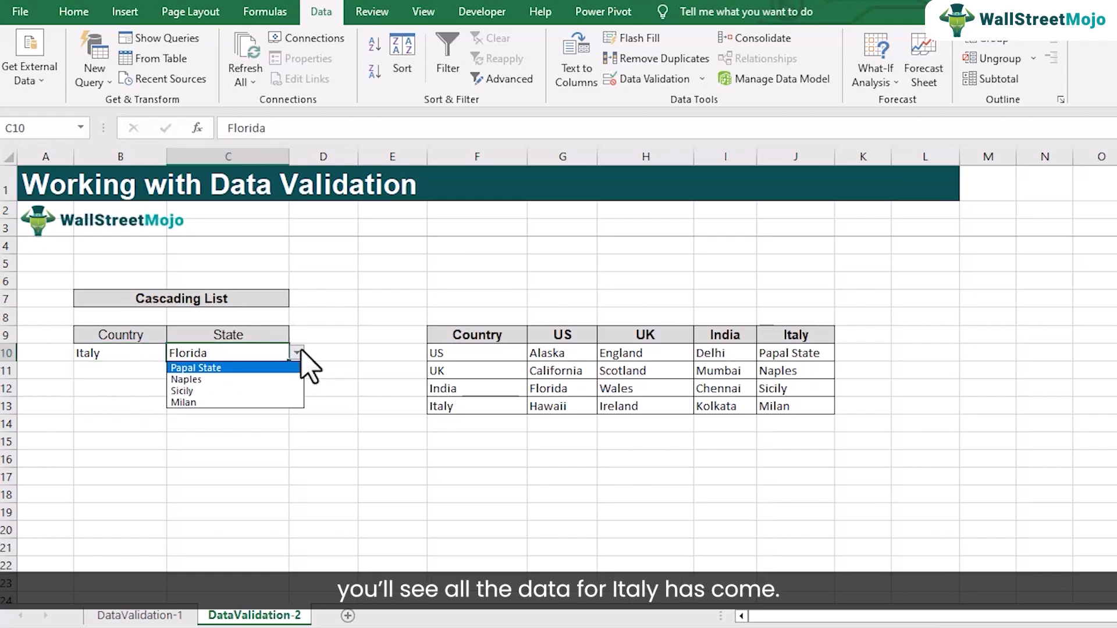
left_click(262, 391)
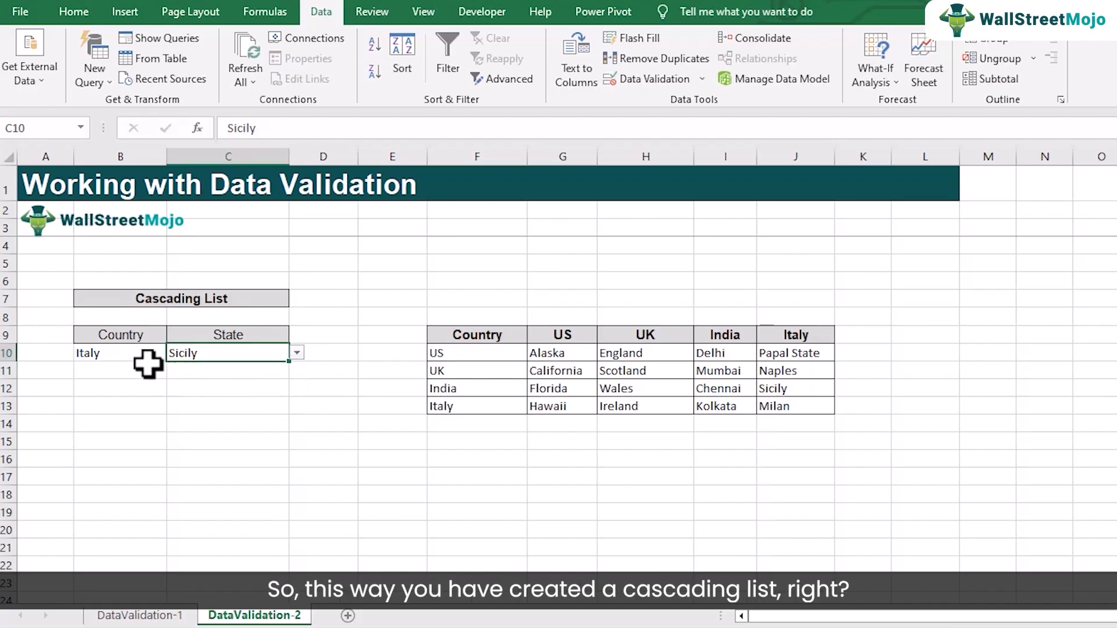
Set the country in B10 to US and the dependent state in C10 to California, and reselect the country cell
left_click(142, 357)
left_click(173, 353)
left_click(169, 367)
left_click(192, 358)
left_click(296, 353)
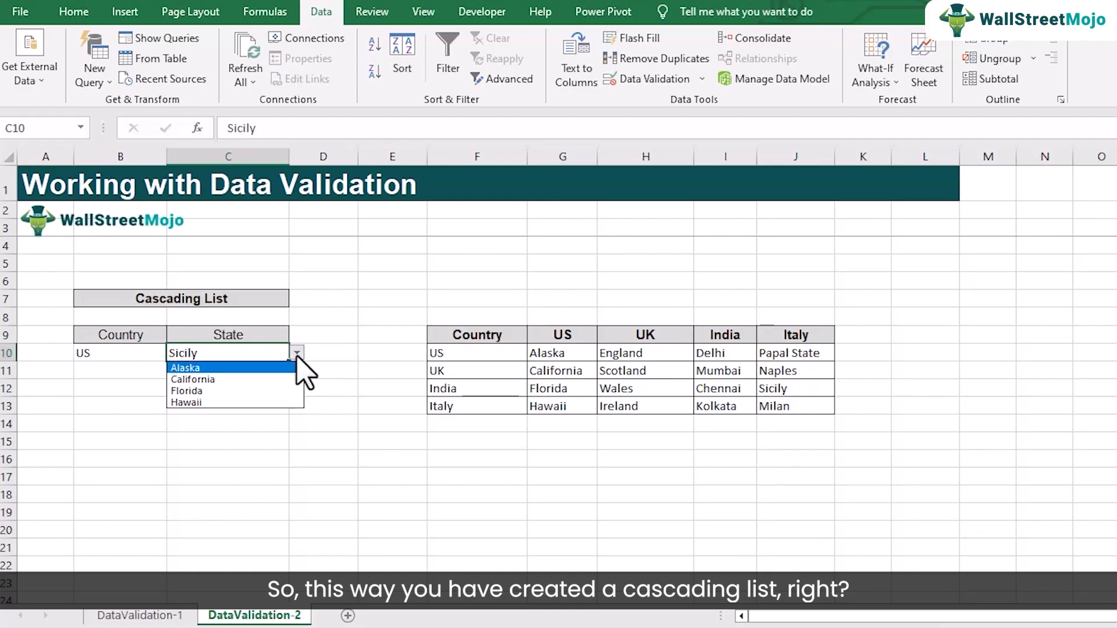
left_click(273, 379)
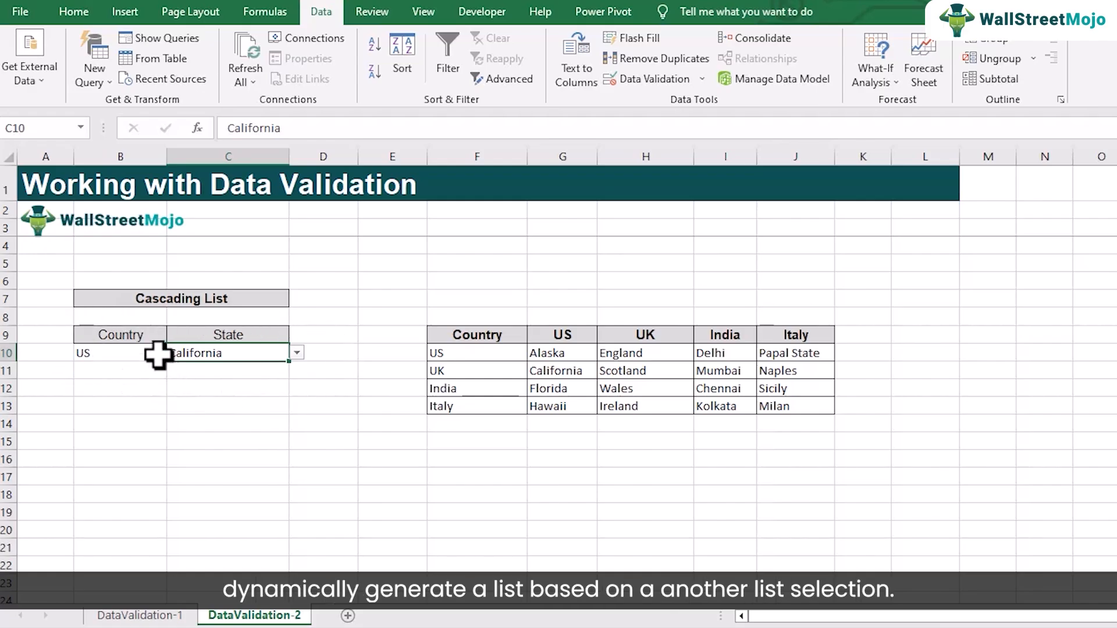
left_click(119, 353)
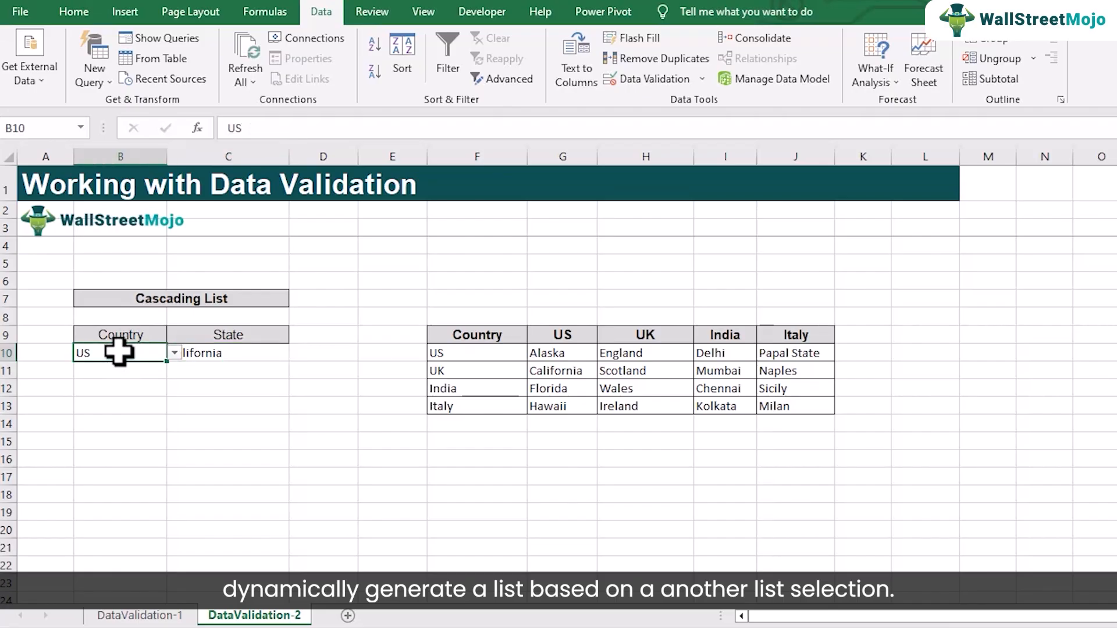